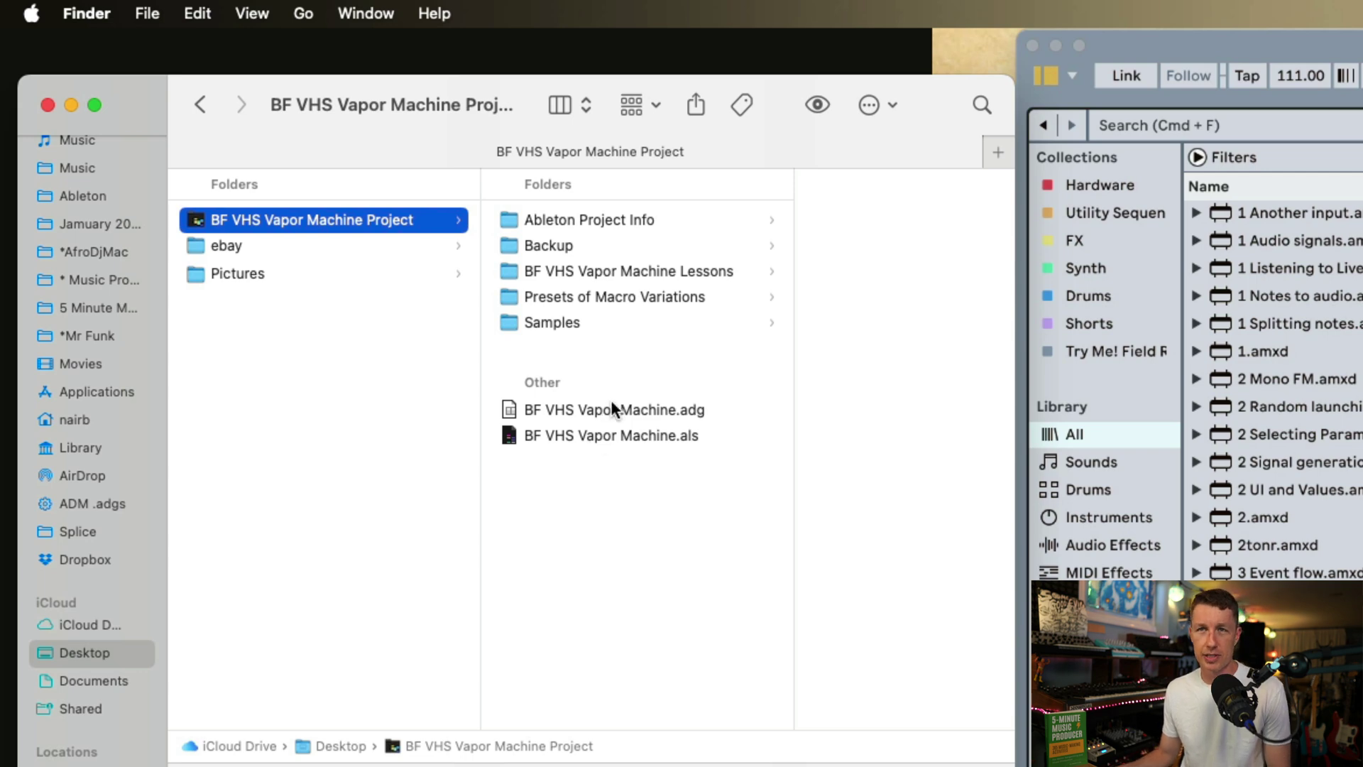
Step: Browse the Samples and Presets of Macro Variations folders and preview BF VHS Vapor Machine.als
click(597, 312)
click(605, 292)
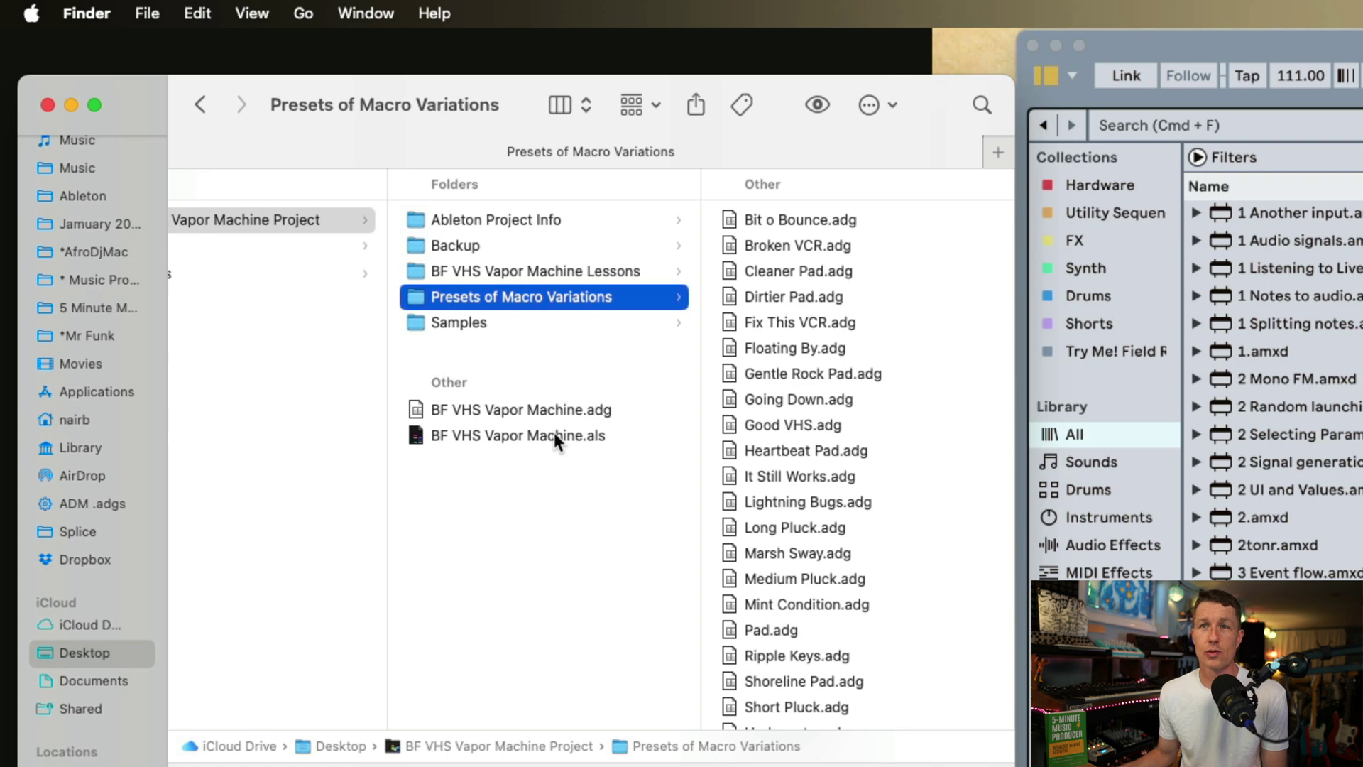
click(558, 440)
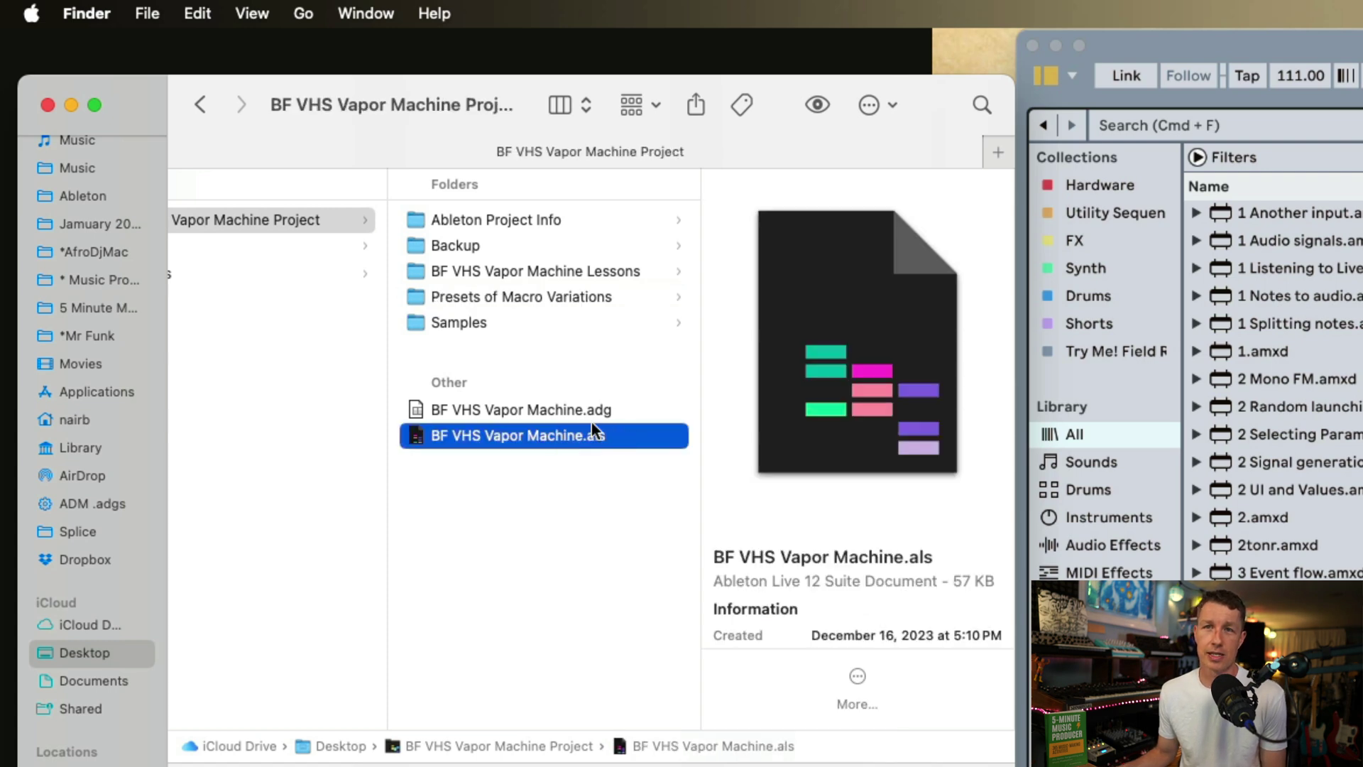
Step: Drill into Samples, Imported, Processed and Crop, then select BF VHS Vapor Machine.als
click(495, 327)
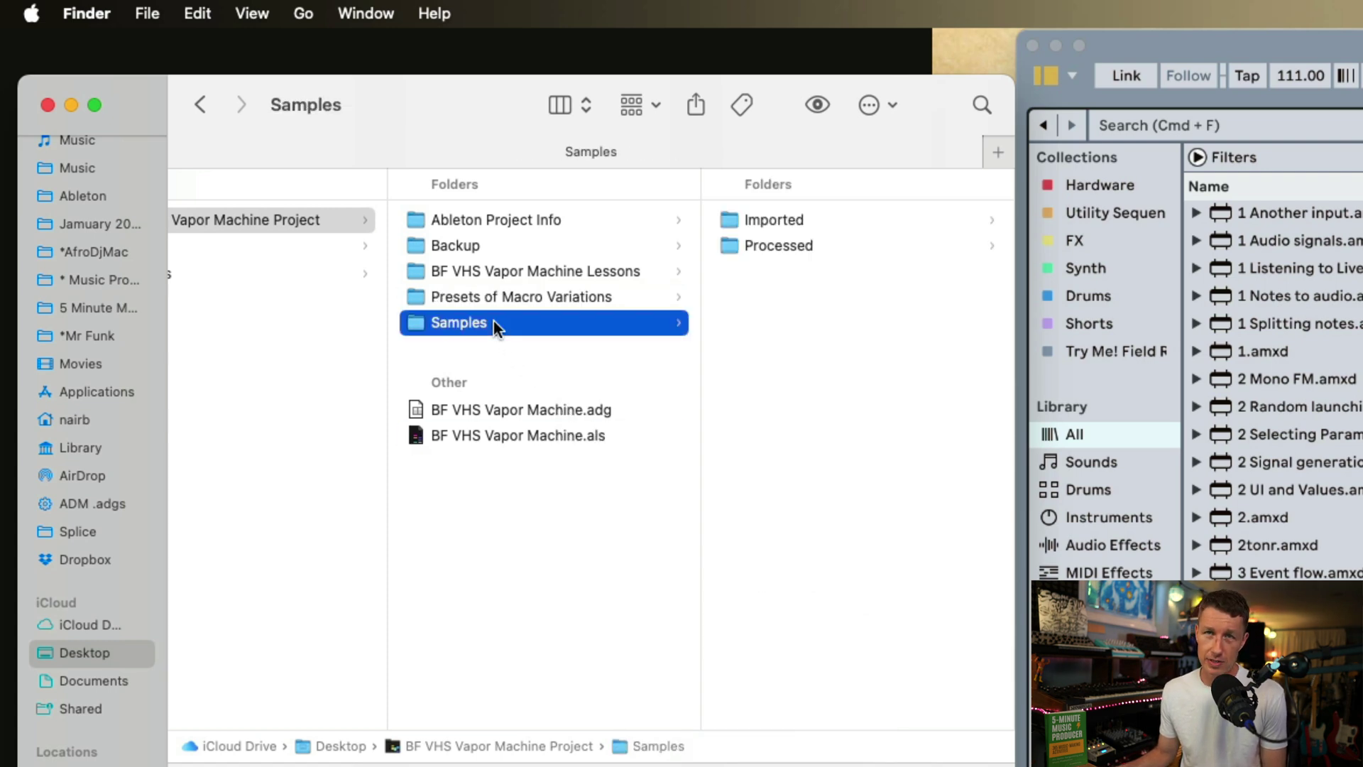
click(769, 223)
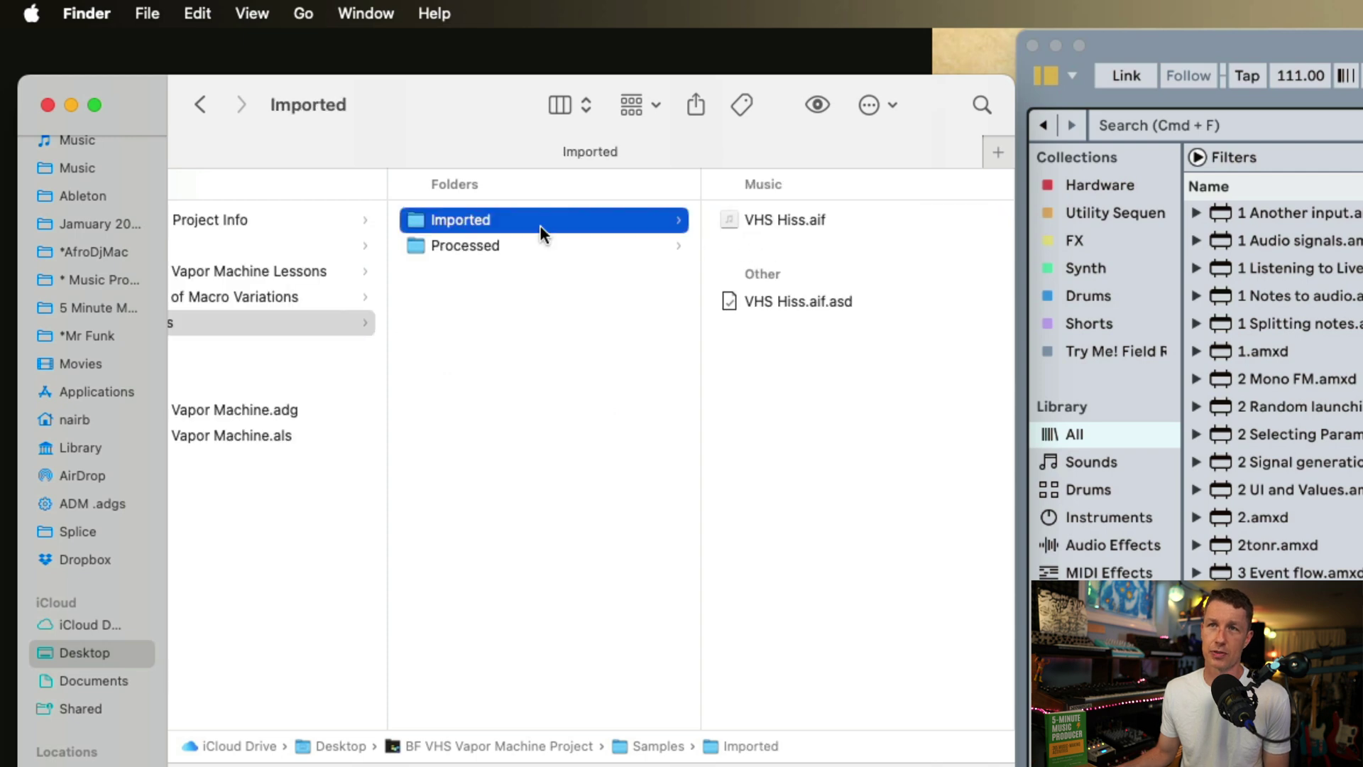
click(535, 245)
click(827, 222)
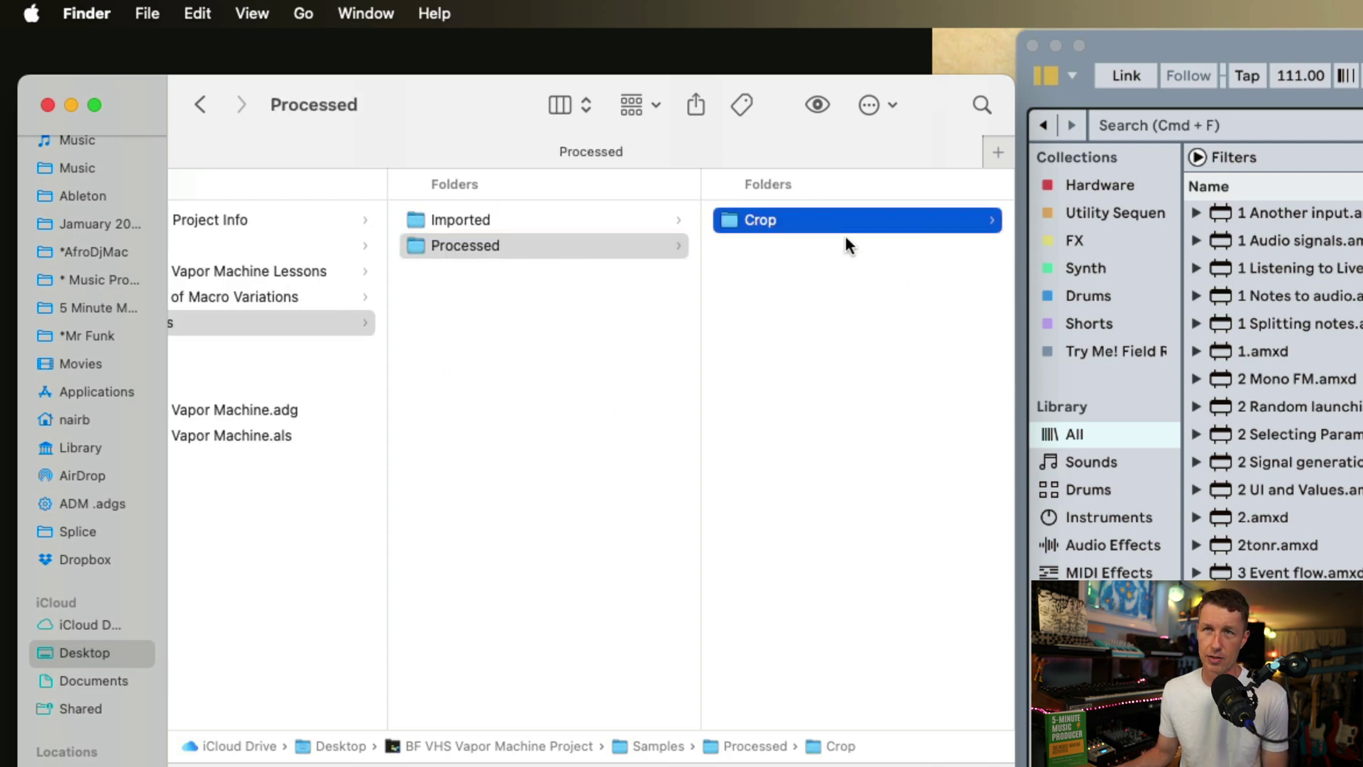
scroll(835, 299, left, 6)
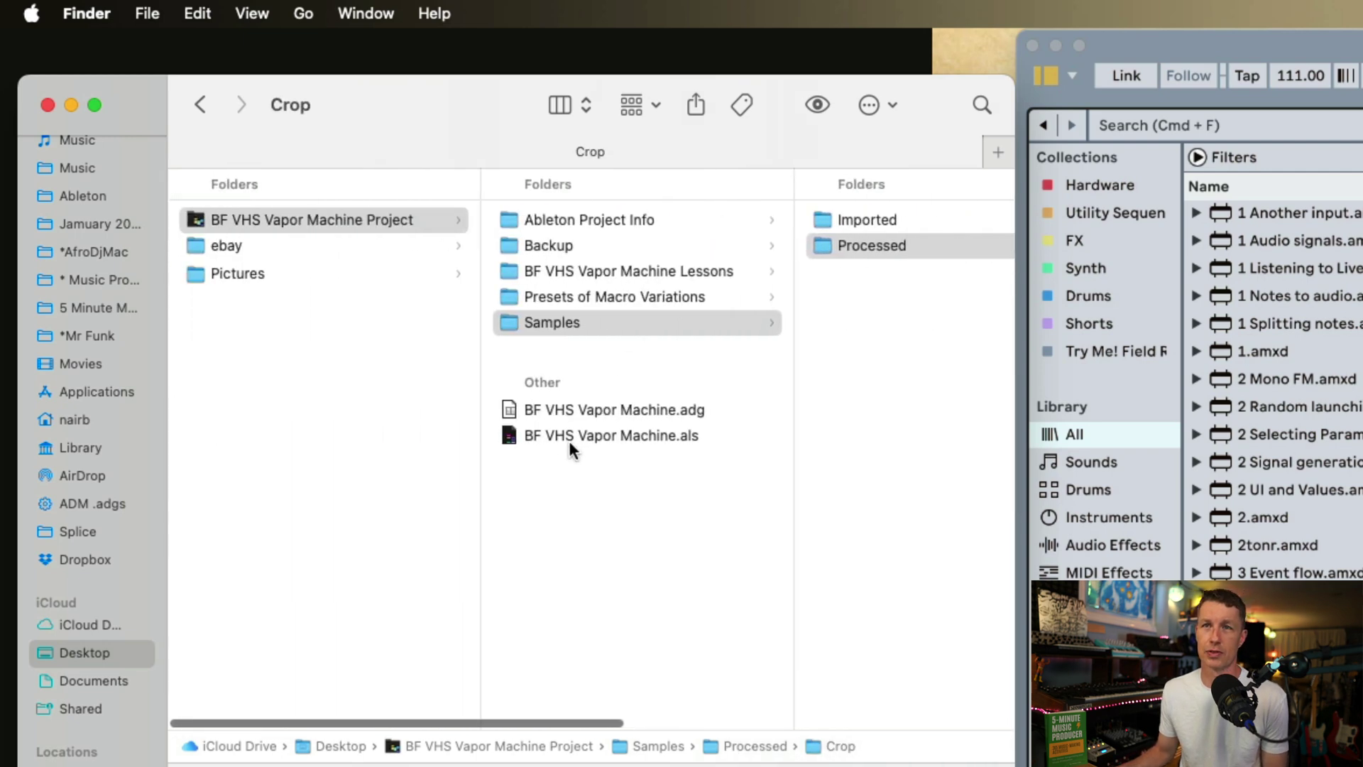
click(572, 435)
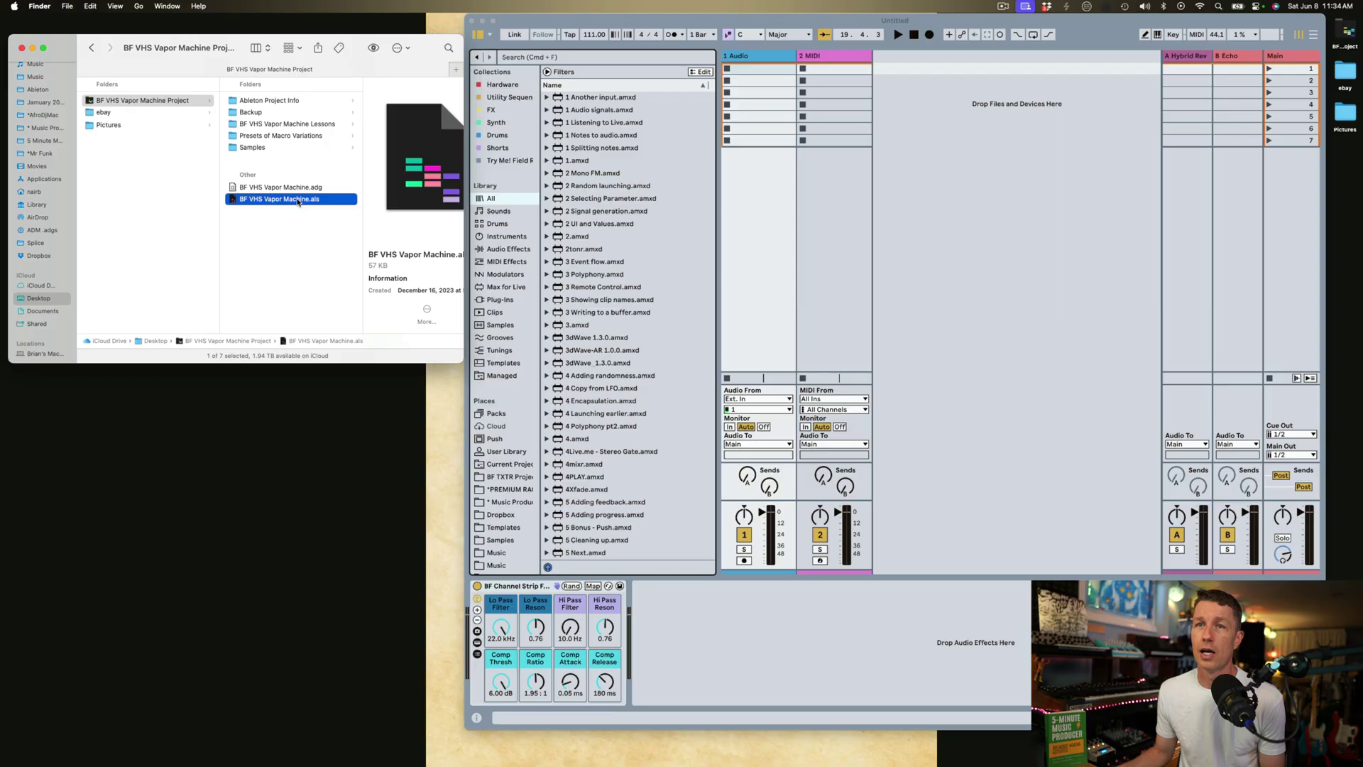
Step: Open BF VHS Vapor Machine.als in Live, then bring Finder back to the front
double_click(297, 199)
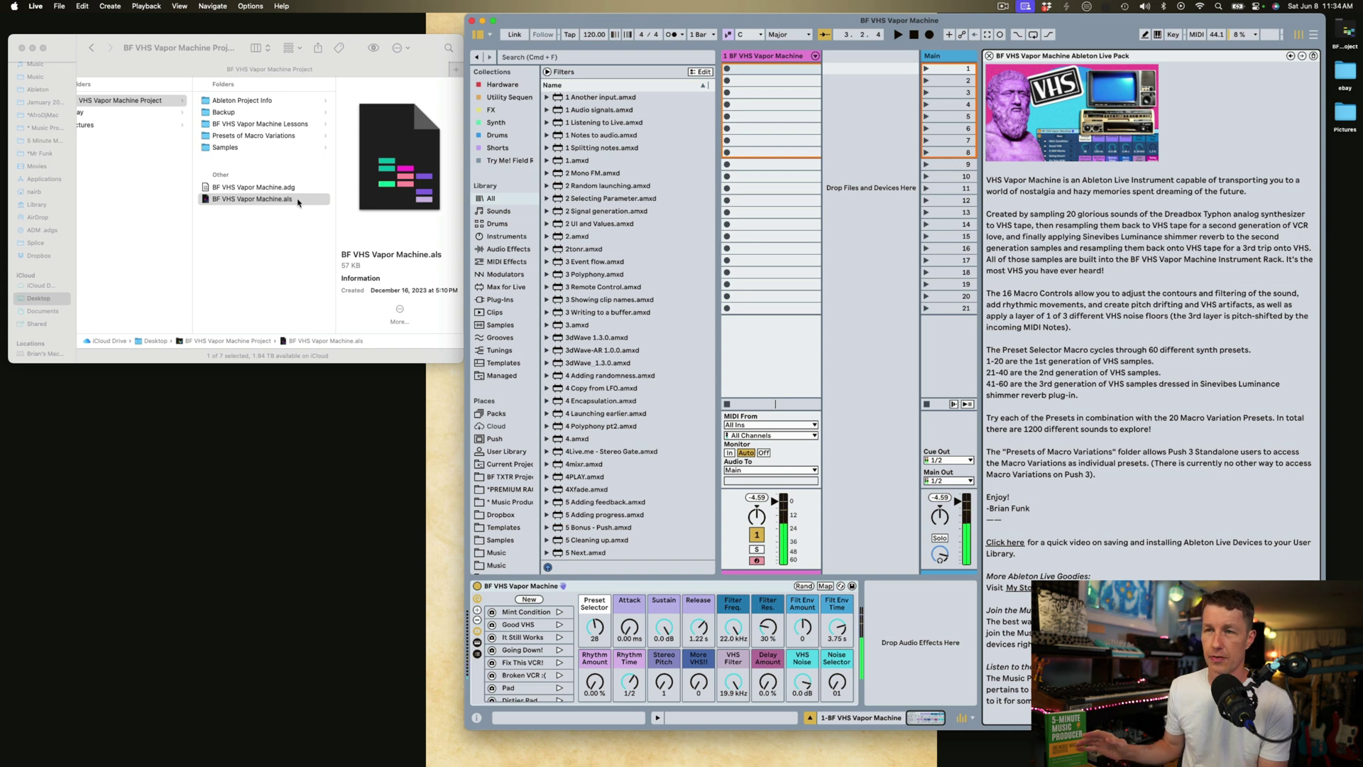
key(super+Tab)
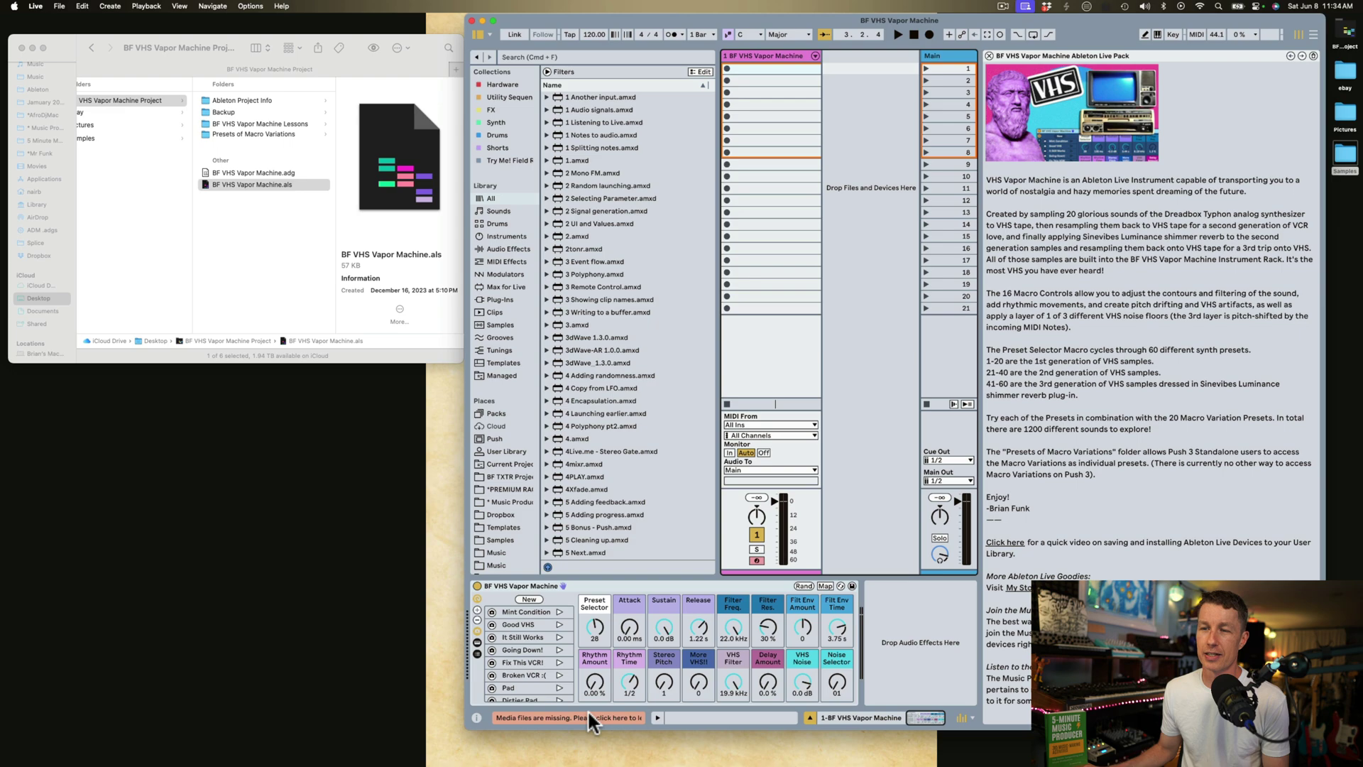
Step: Show the 63 missing media files and set the automatic search folder to Desktop
click(586, 712)
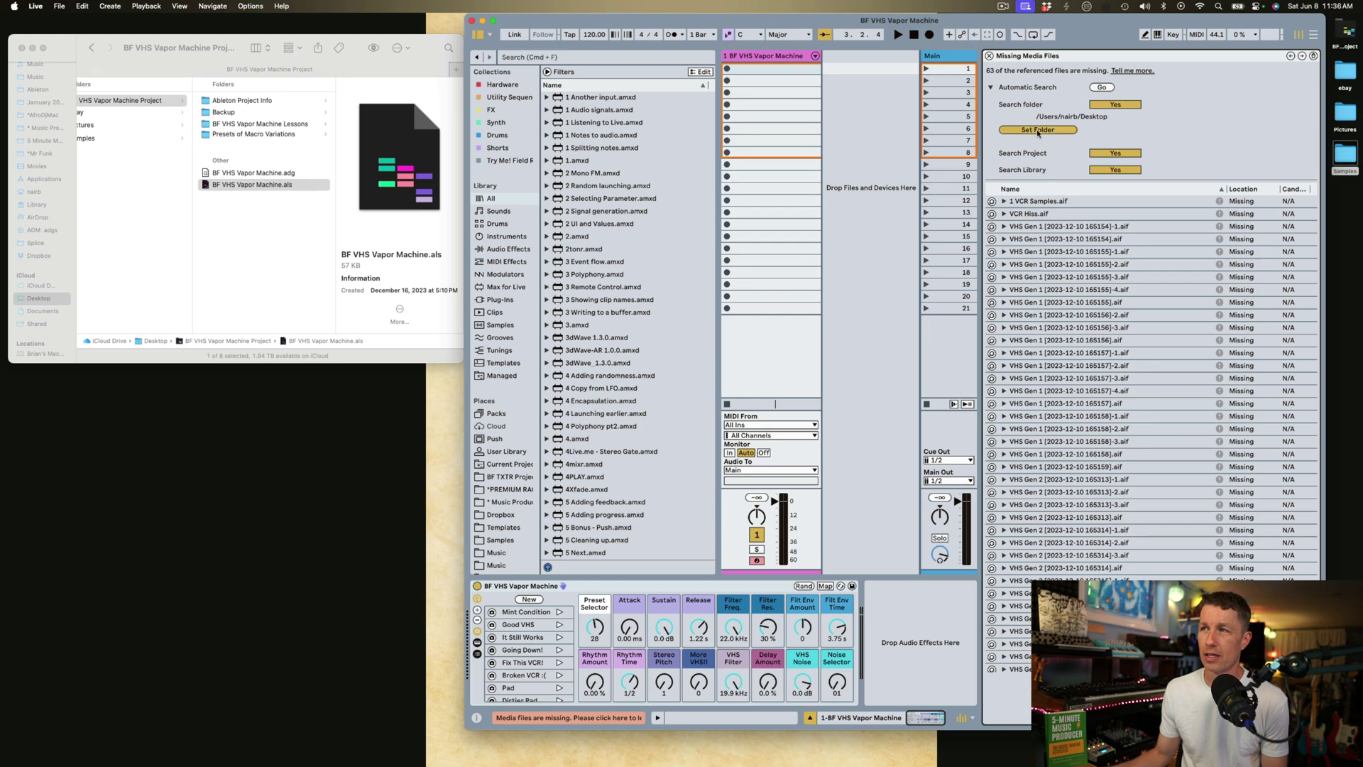
click(1038, 134)
scroll(344, 394, down, 1)
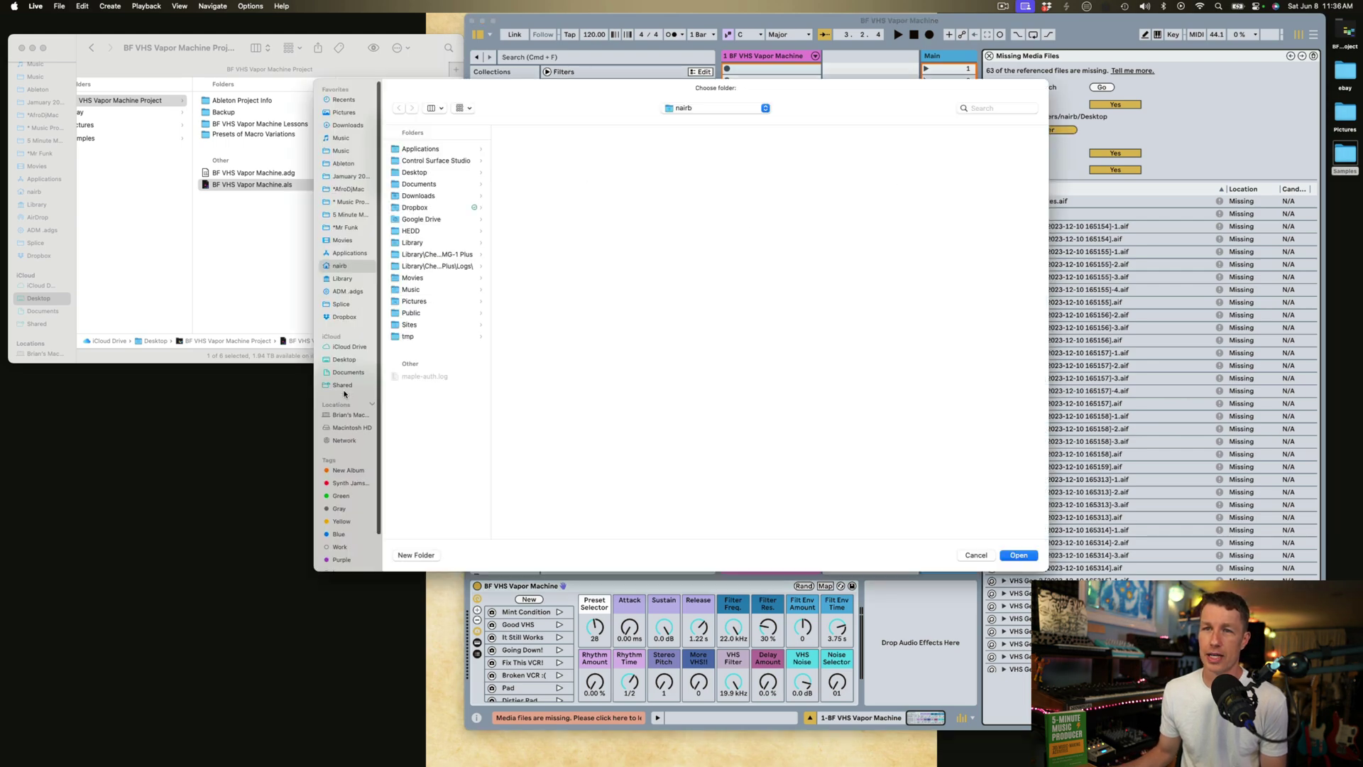
click(344, 360)
click(1019, 555)
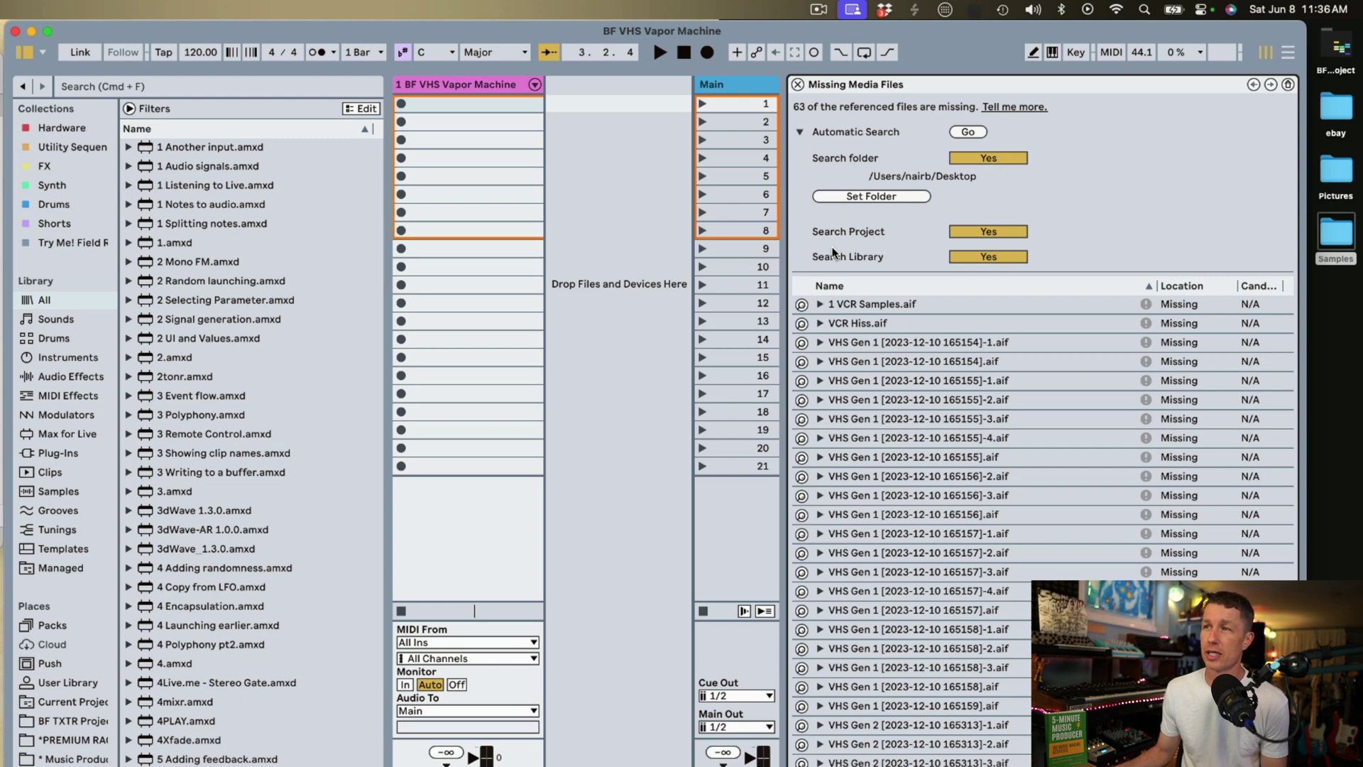
Step: With Search Library set to No, auto-search and relink all 63 files from the Desktop
click(1004, 254)
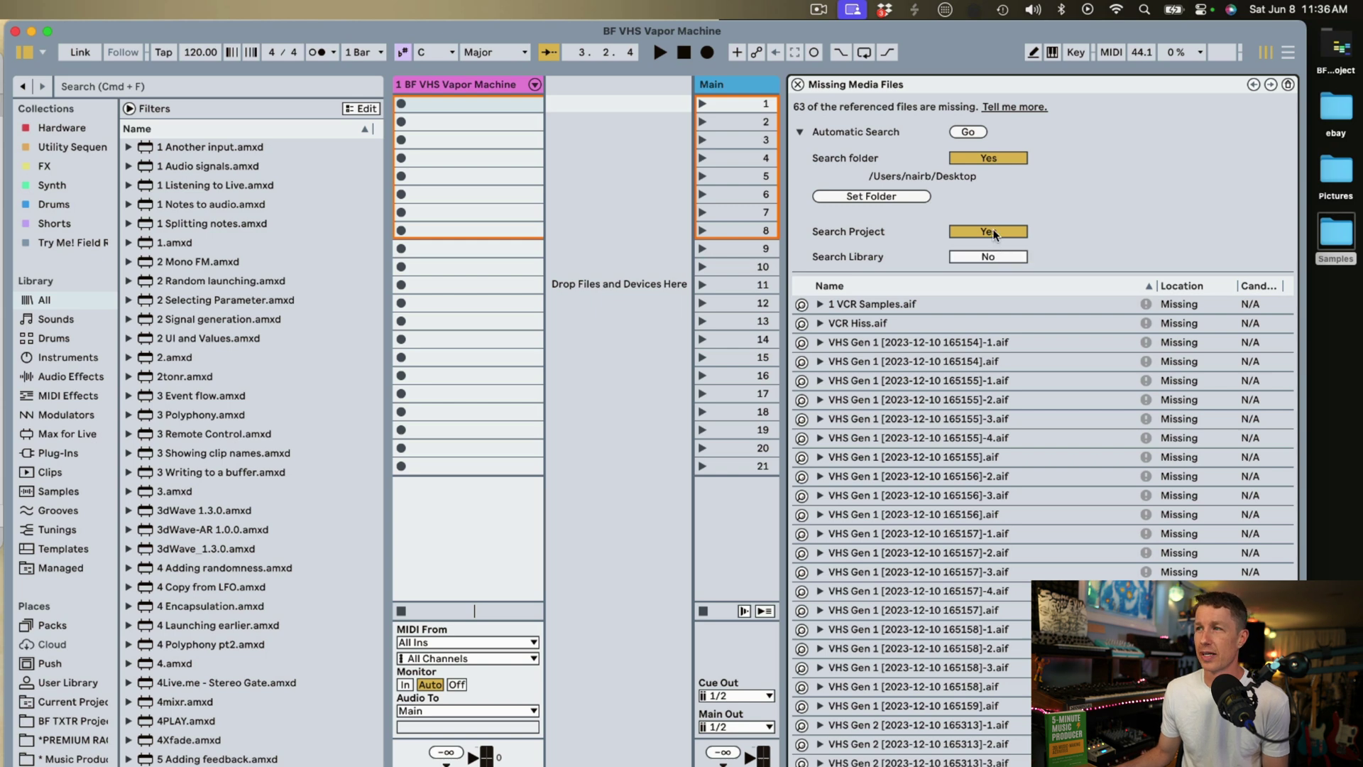
click(968, 133)
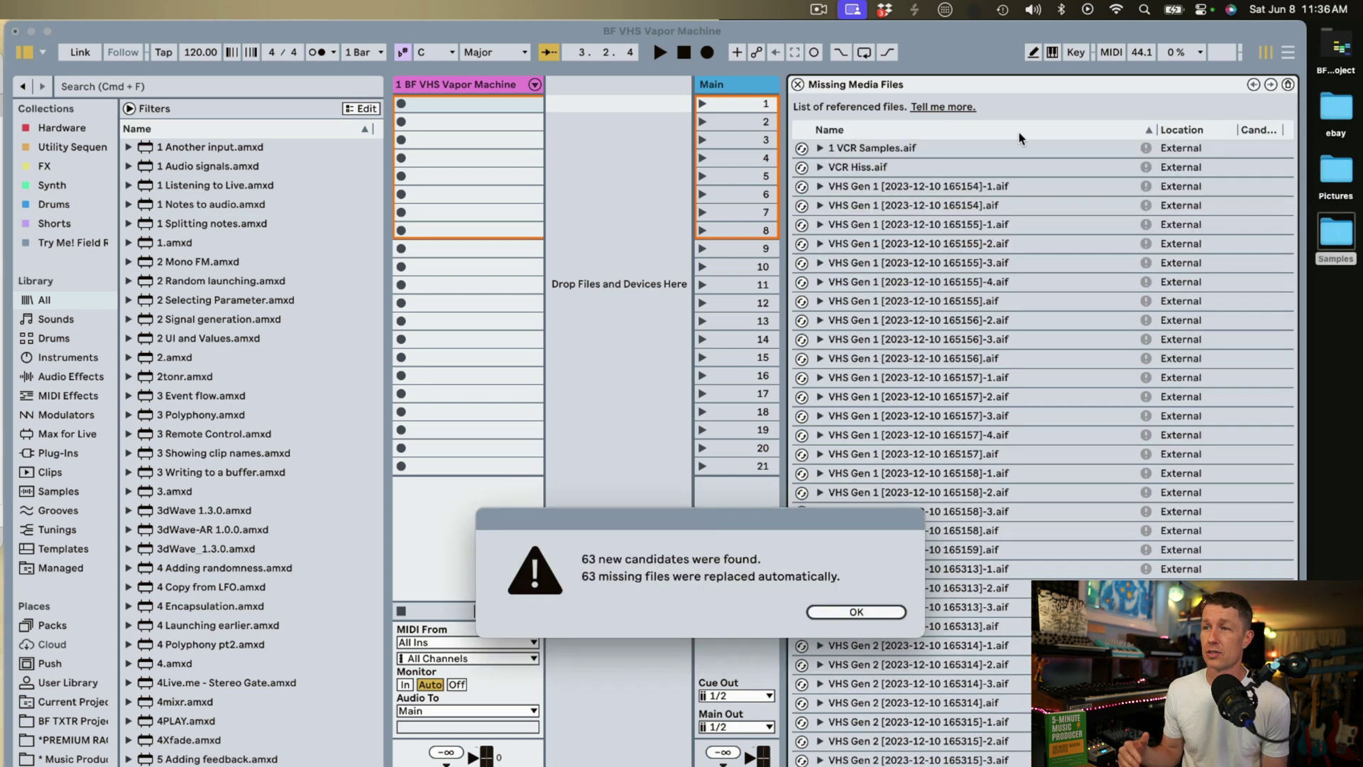
click(863, 609)
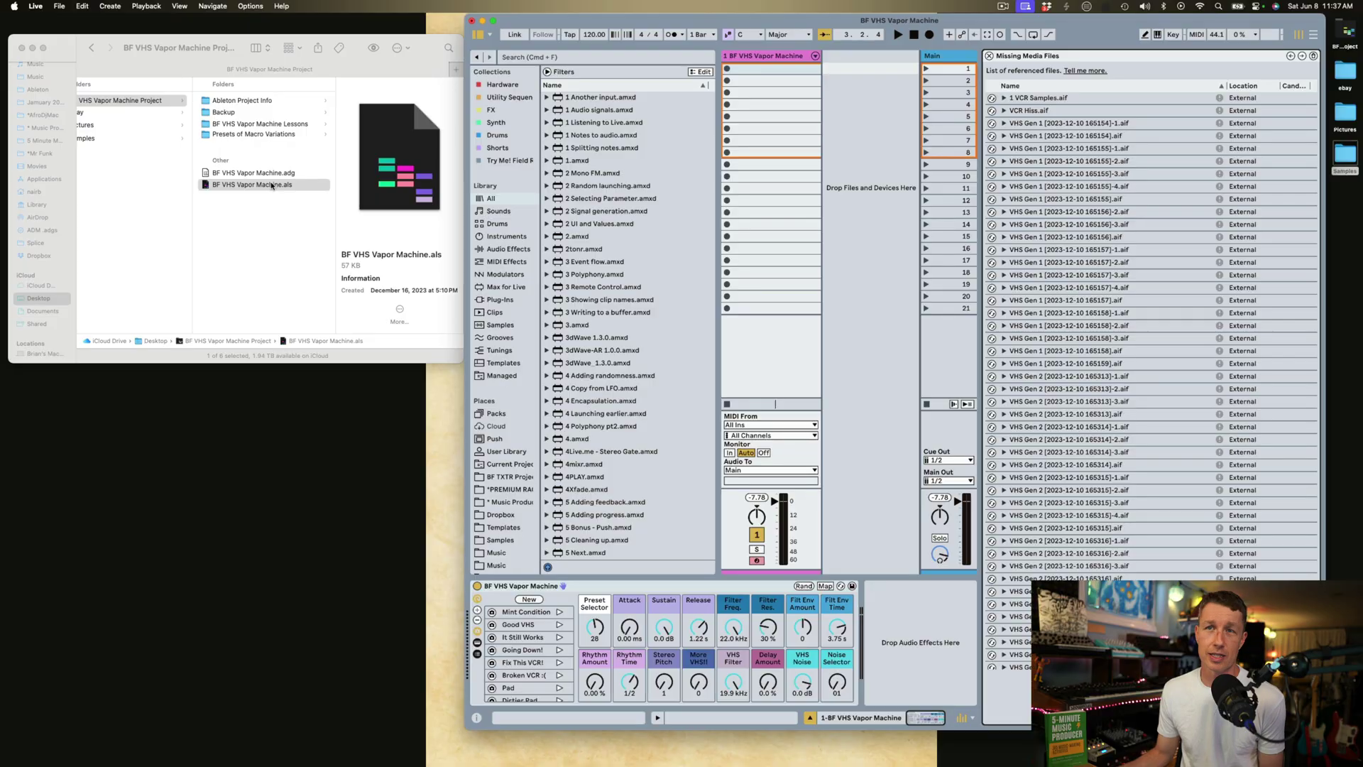
Step: Reopen the set without saving and rerun the search including the library, finding 380 candidates
double_click(252, 185)
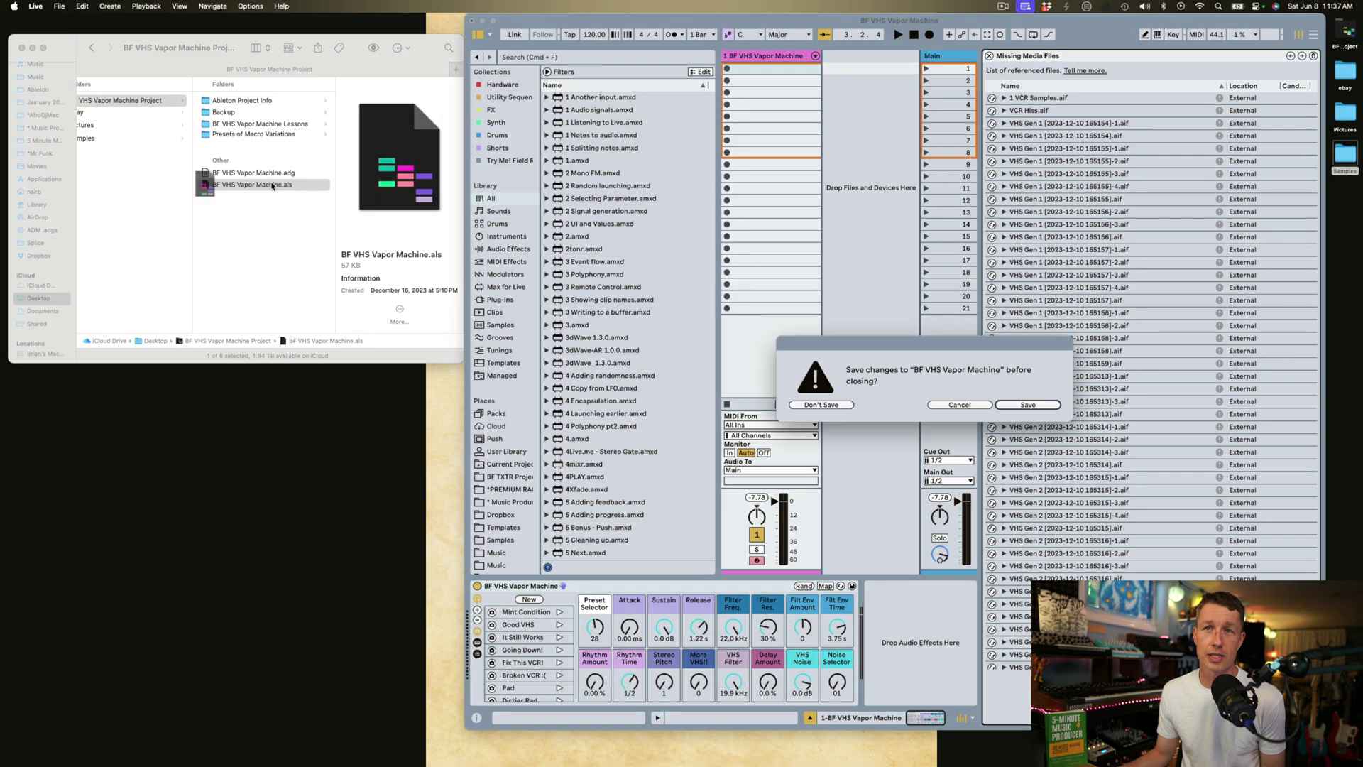
click(813, 407)
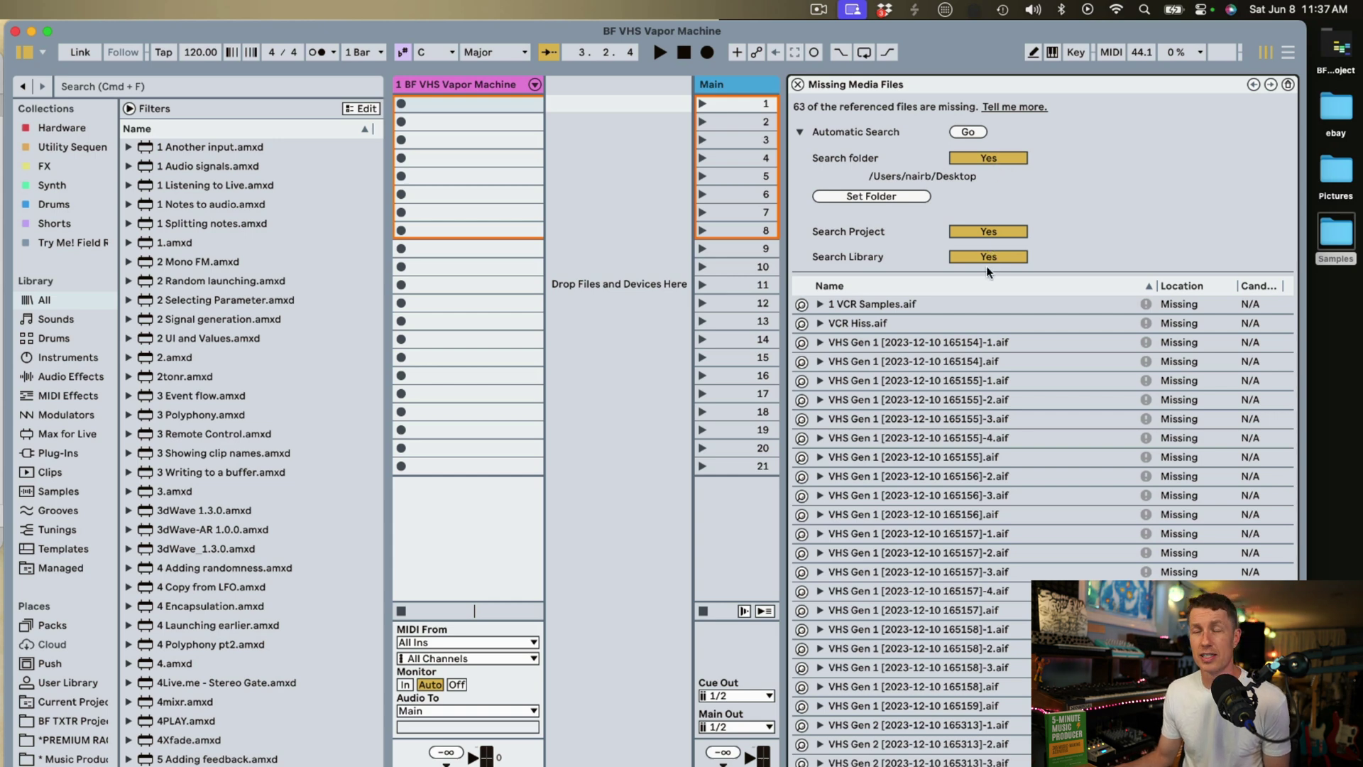
click(970, 133)
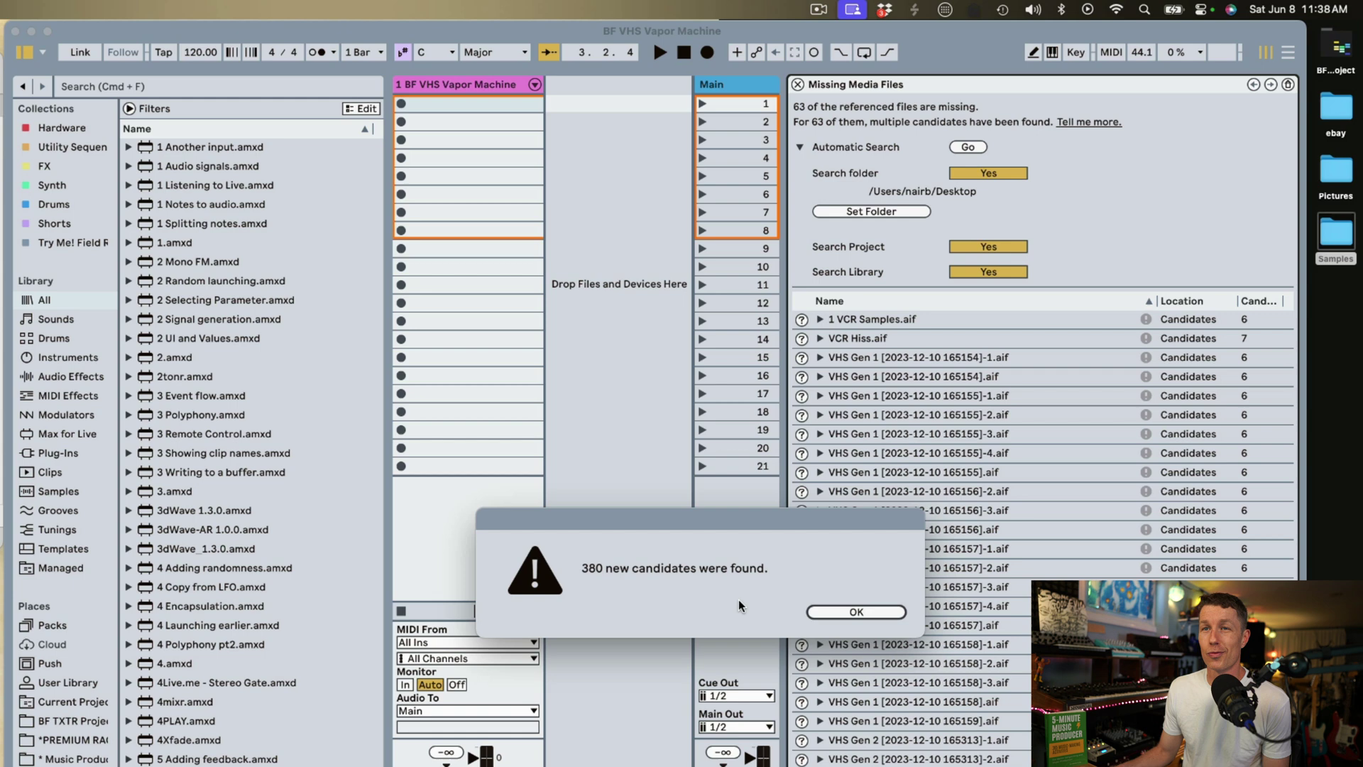
click(856, 612)
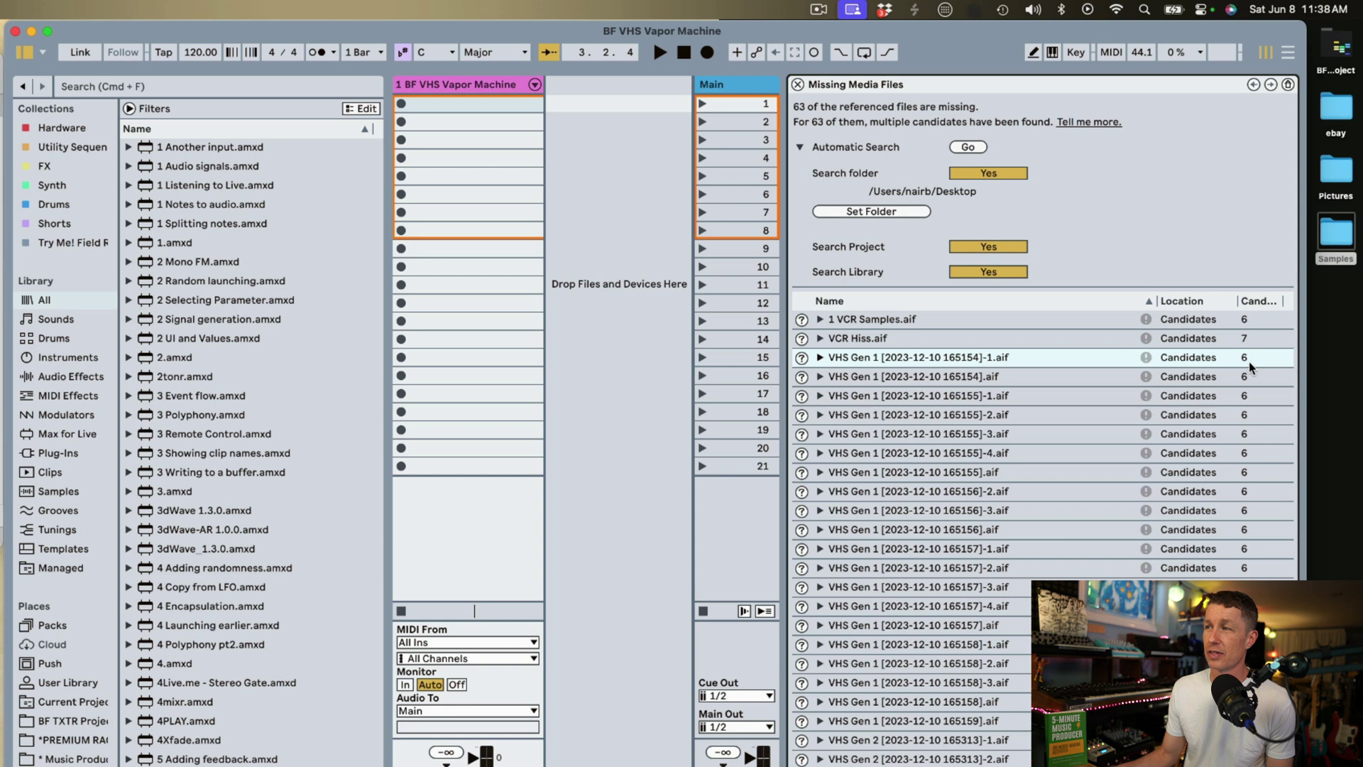
Step: Replace the first VHS Gen 1 sample with its first candidate and auto-resolve the other 62
click(802, 358)
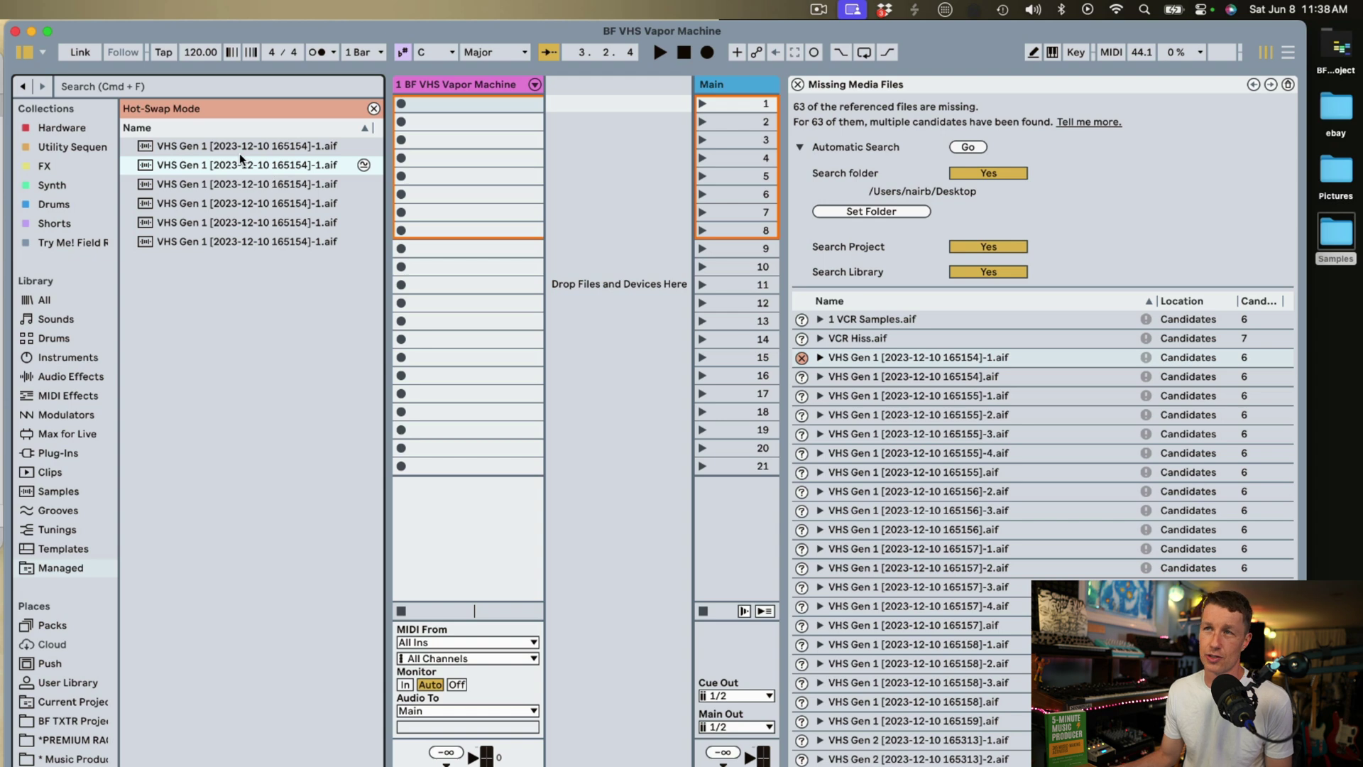
key(Down)
key(Down)
key(Down)
key(Down)
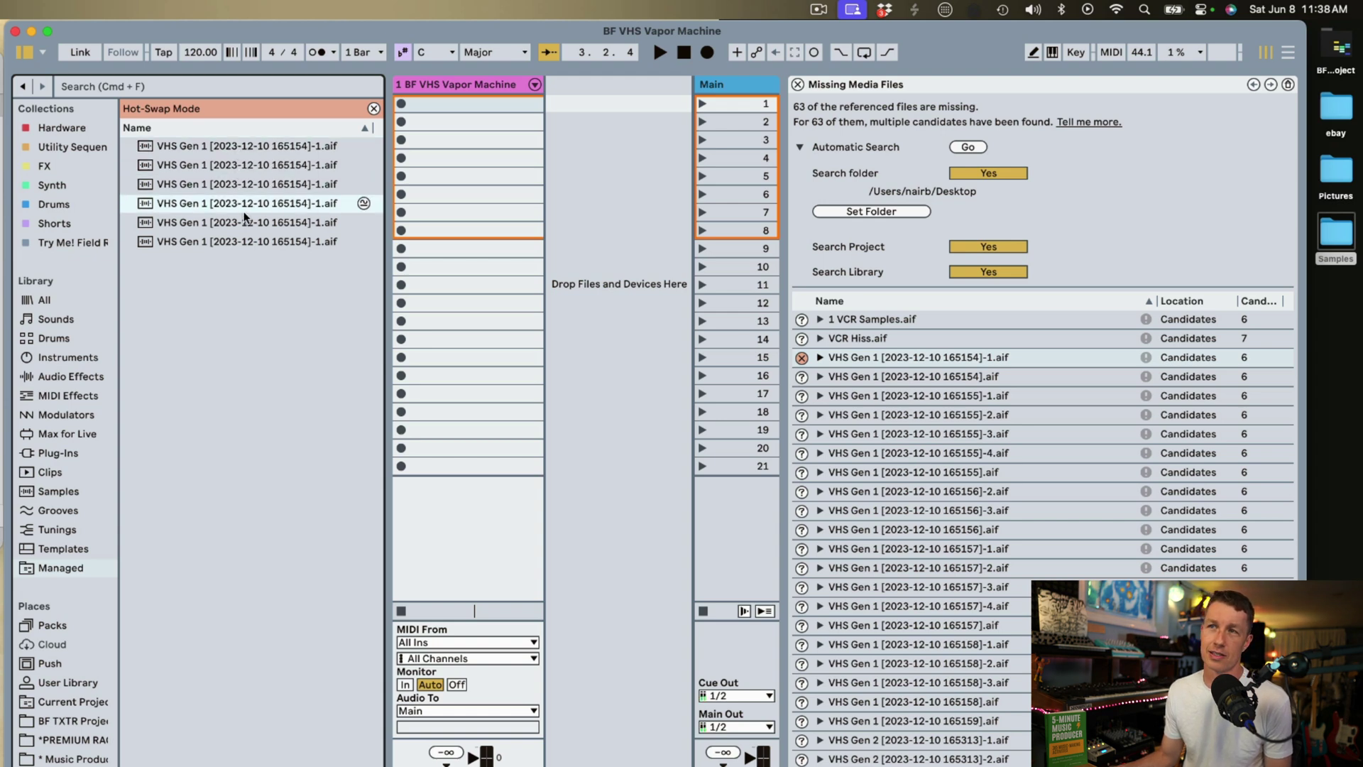
click(260, 147)
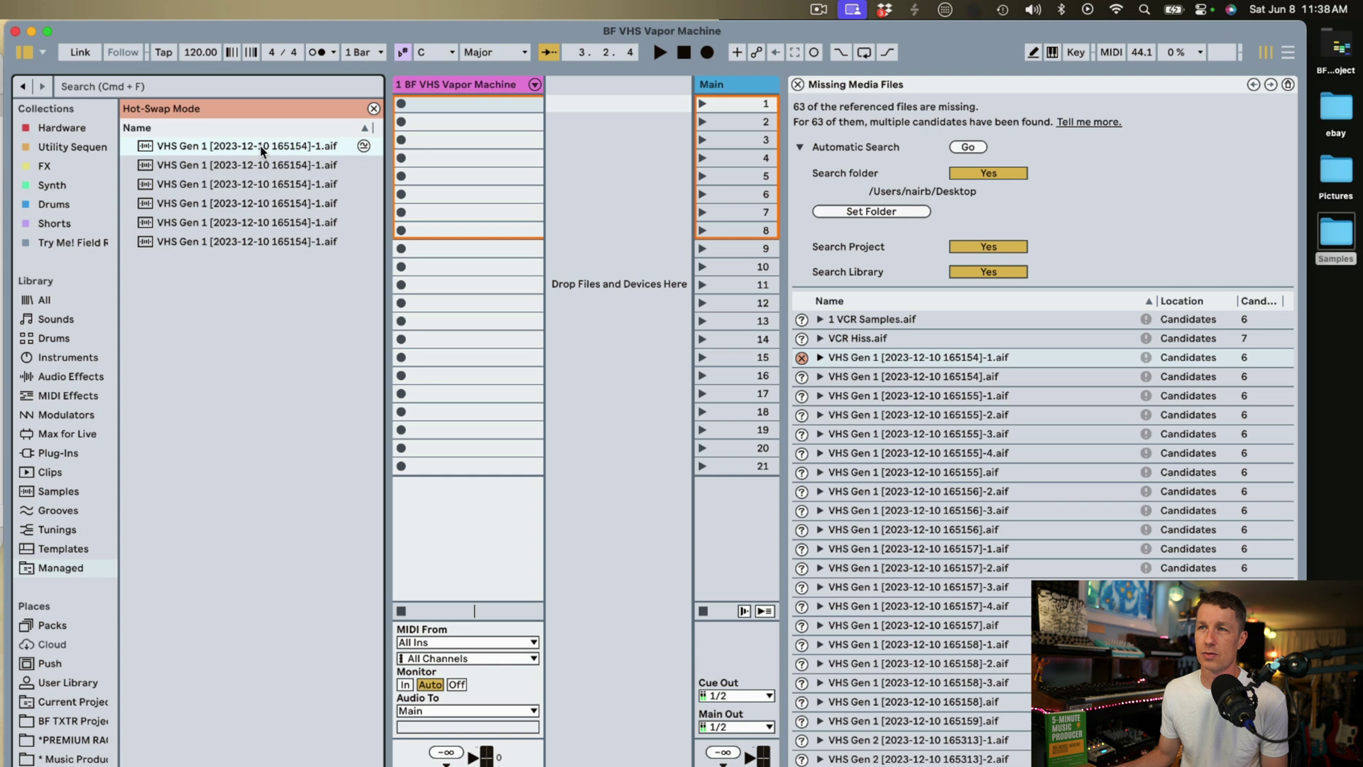
double_click(261, 147)
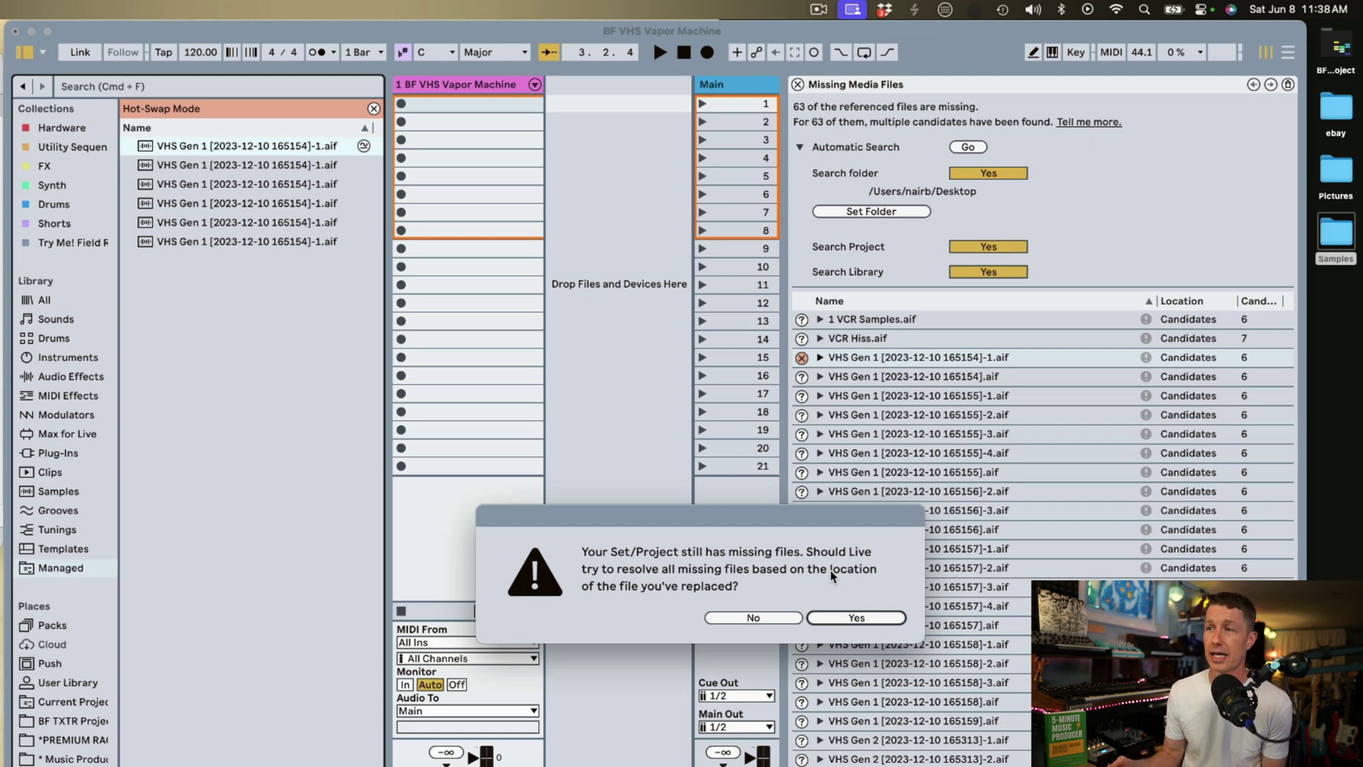
click(857, 618)
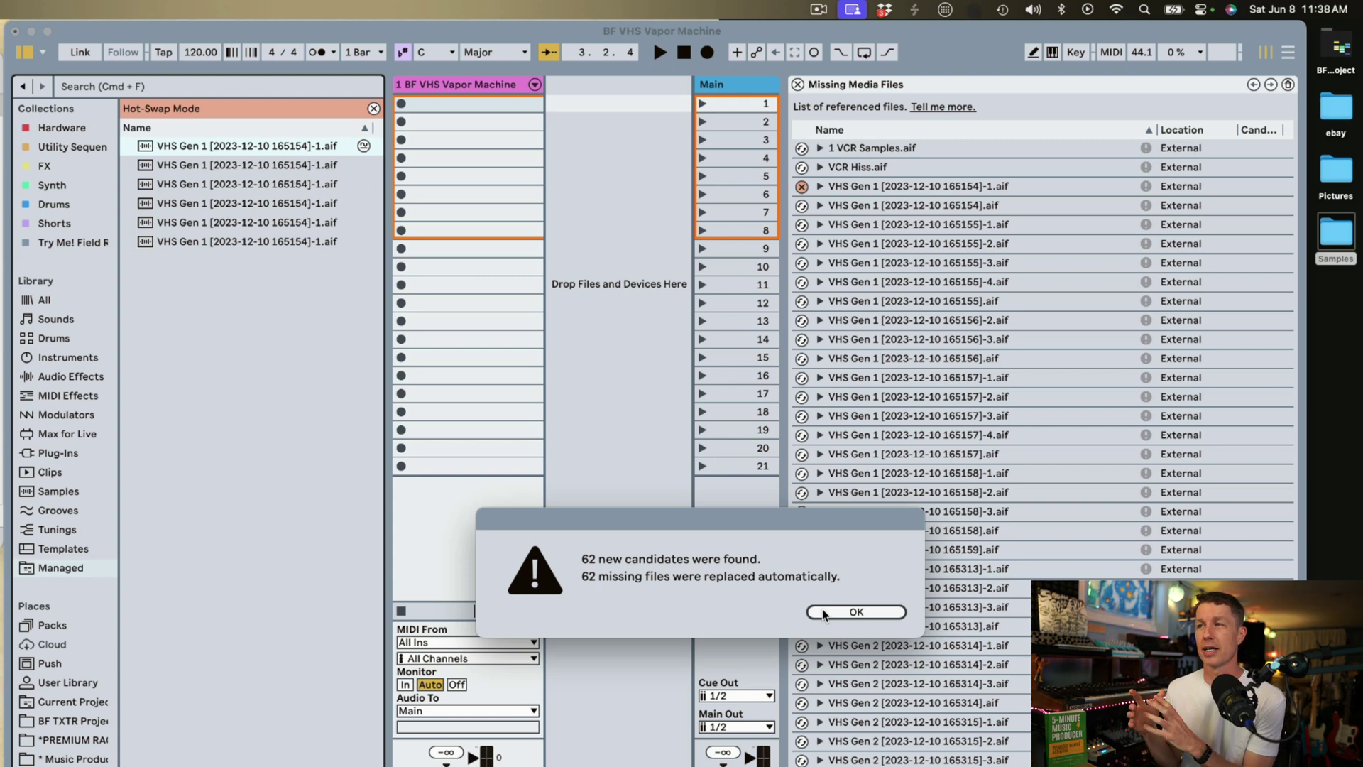
click(822, 611)
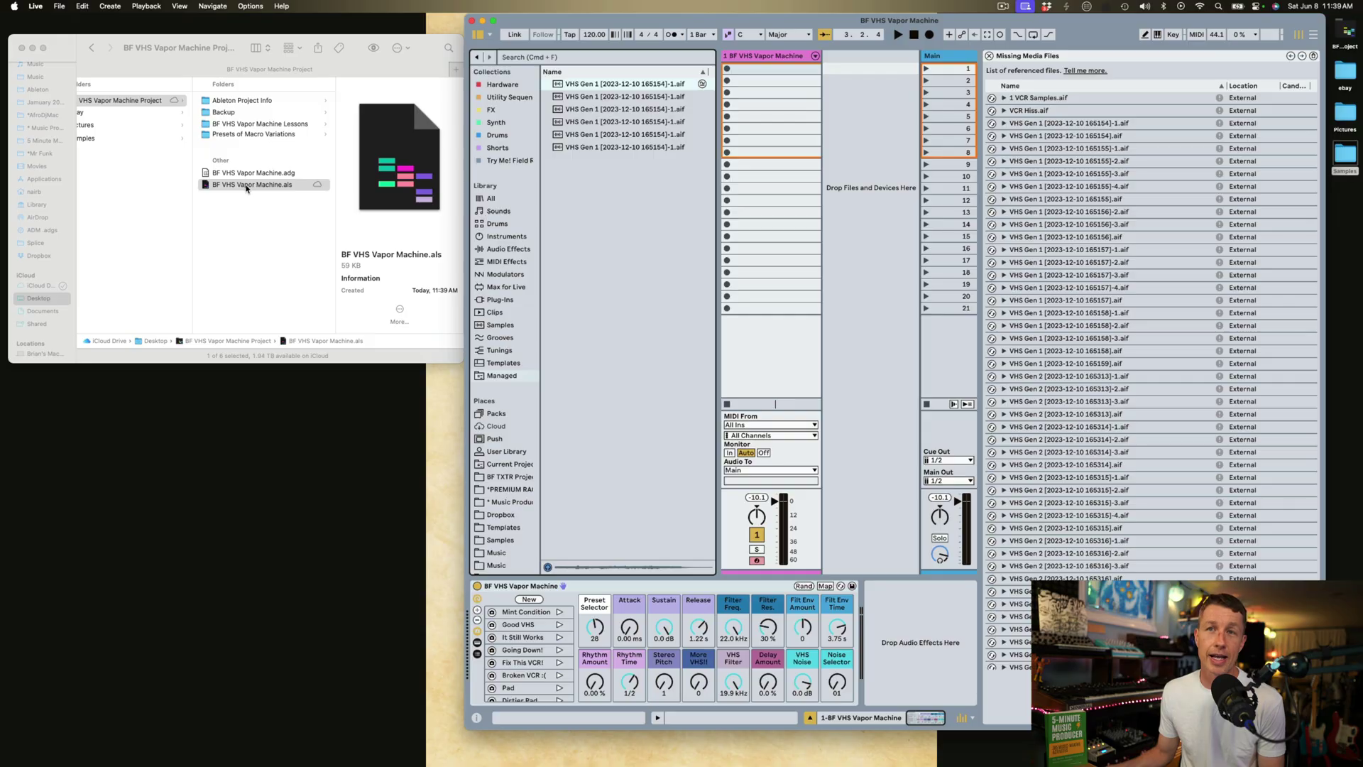
Step: Drag BF VHS Vapor Machine.als from Finder into Live's browser
drag(247, 188, 675, 240)
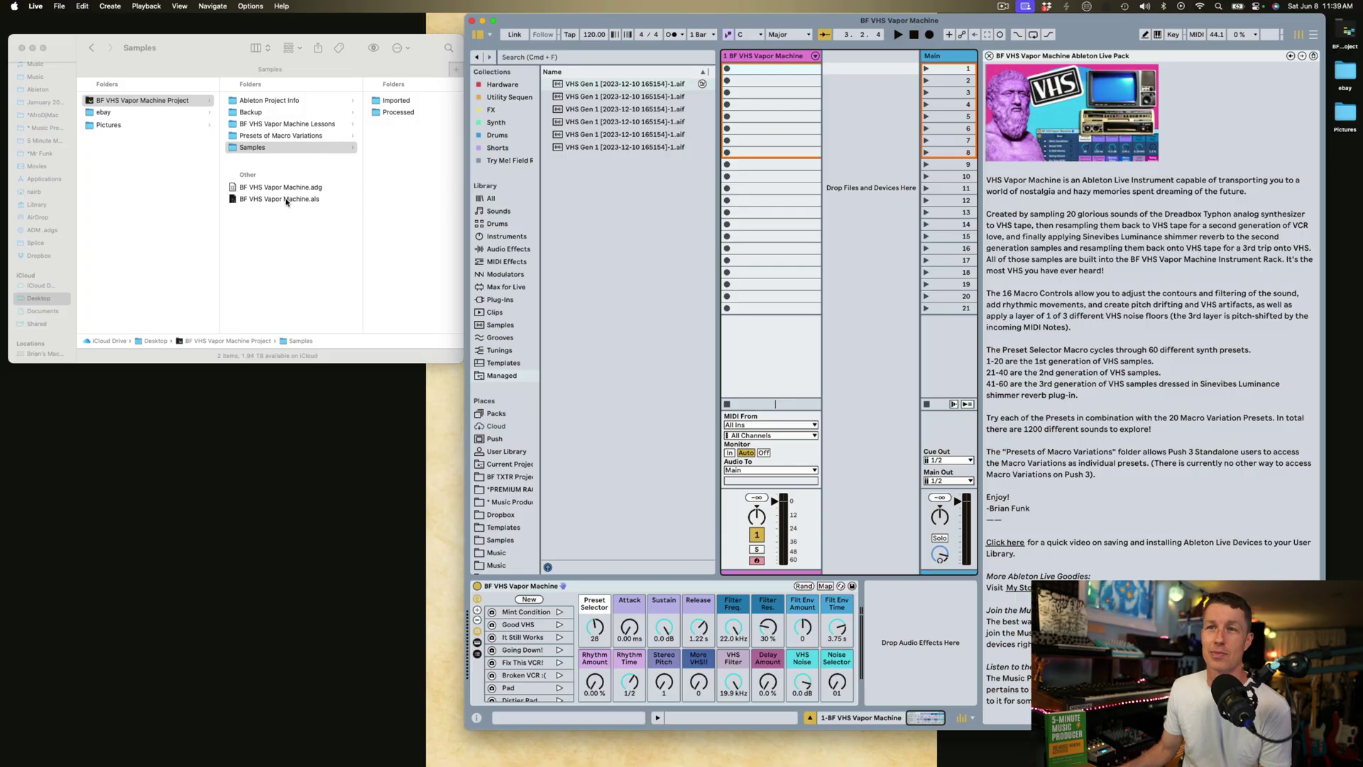
Step: Reopen the set and relink all 63 missing files from the Current Project only
double_click(286, 199)
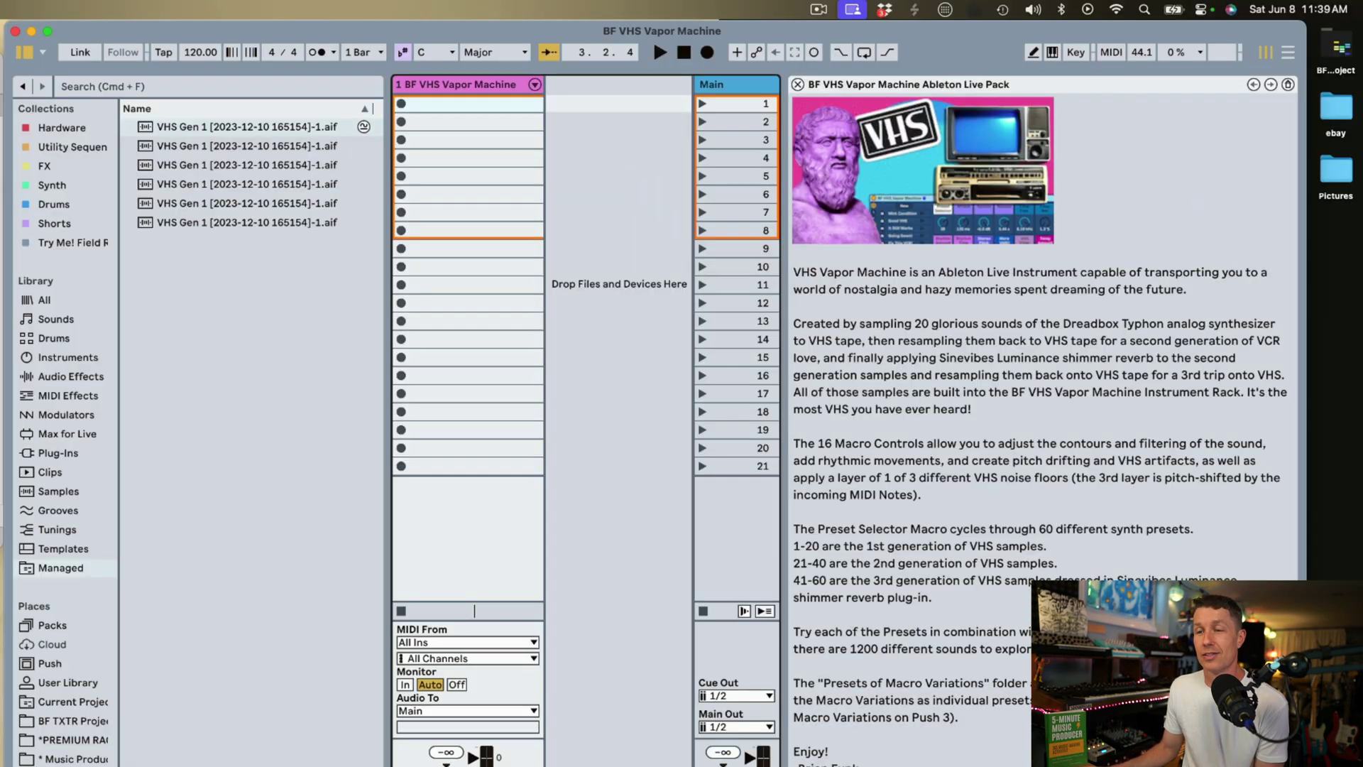
click(315, 685)
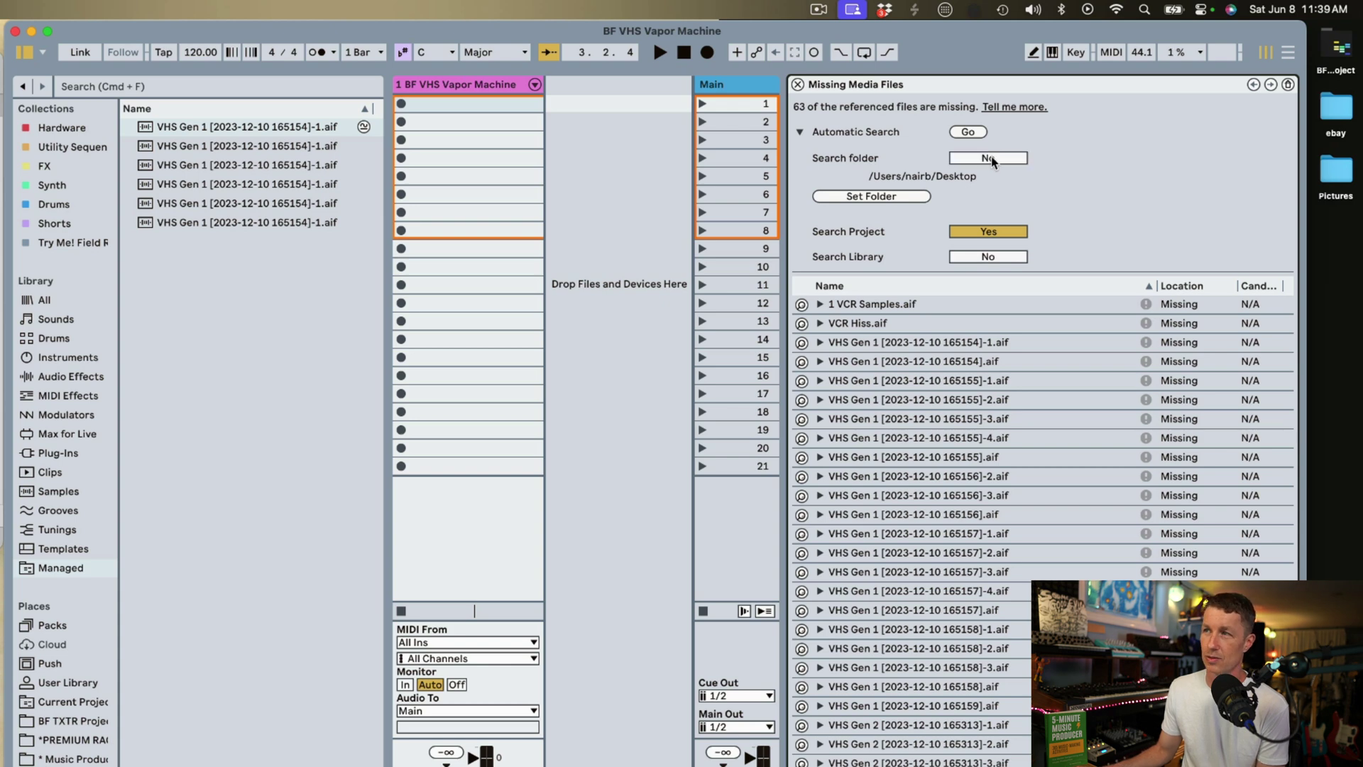
click(965, 131)
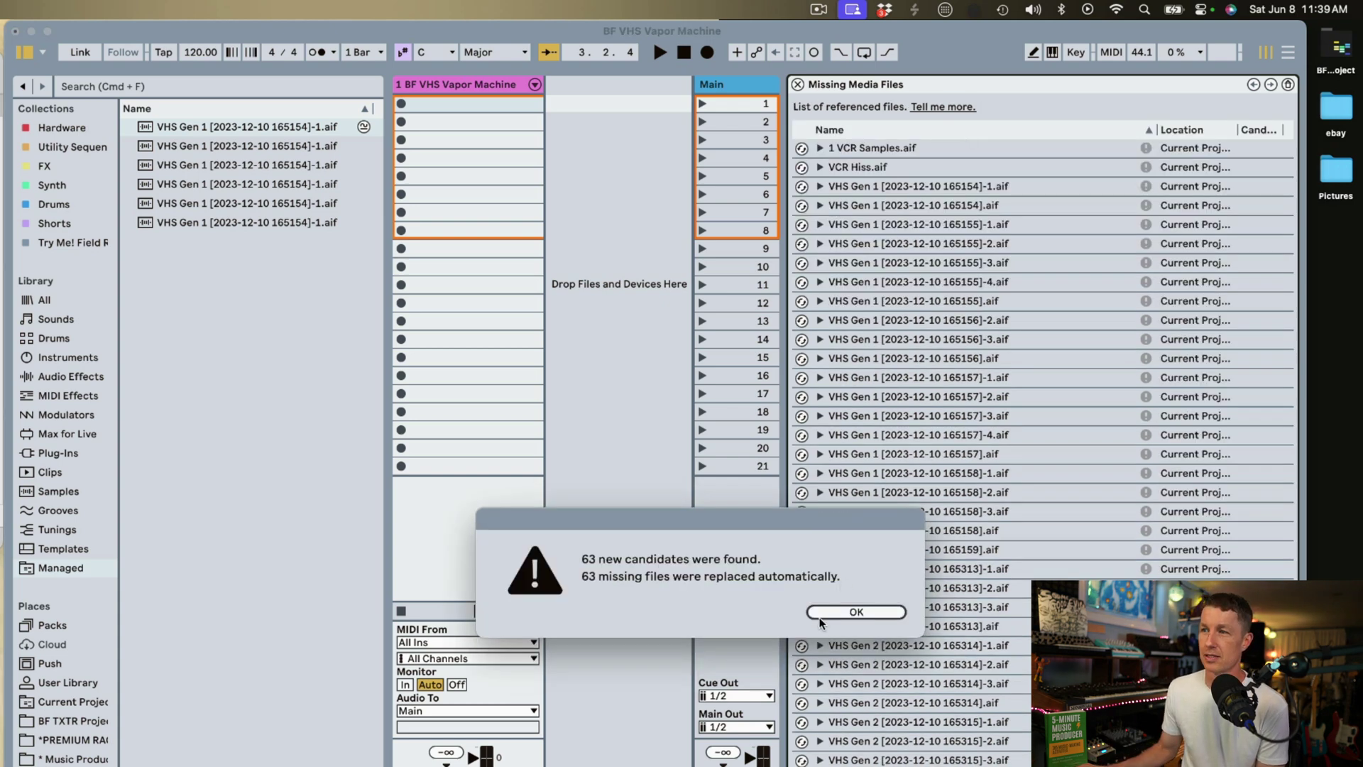
click(855, 612)
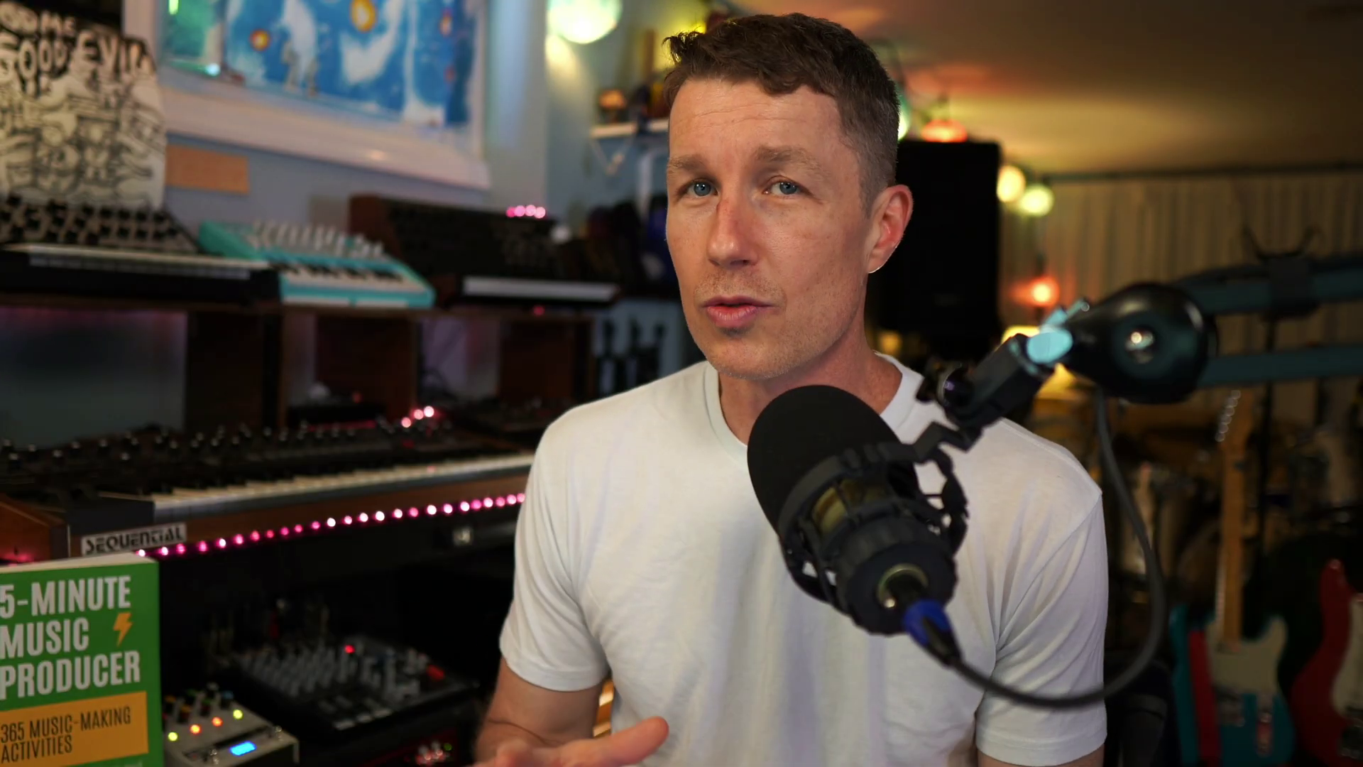